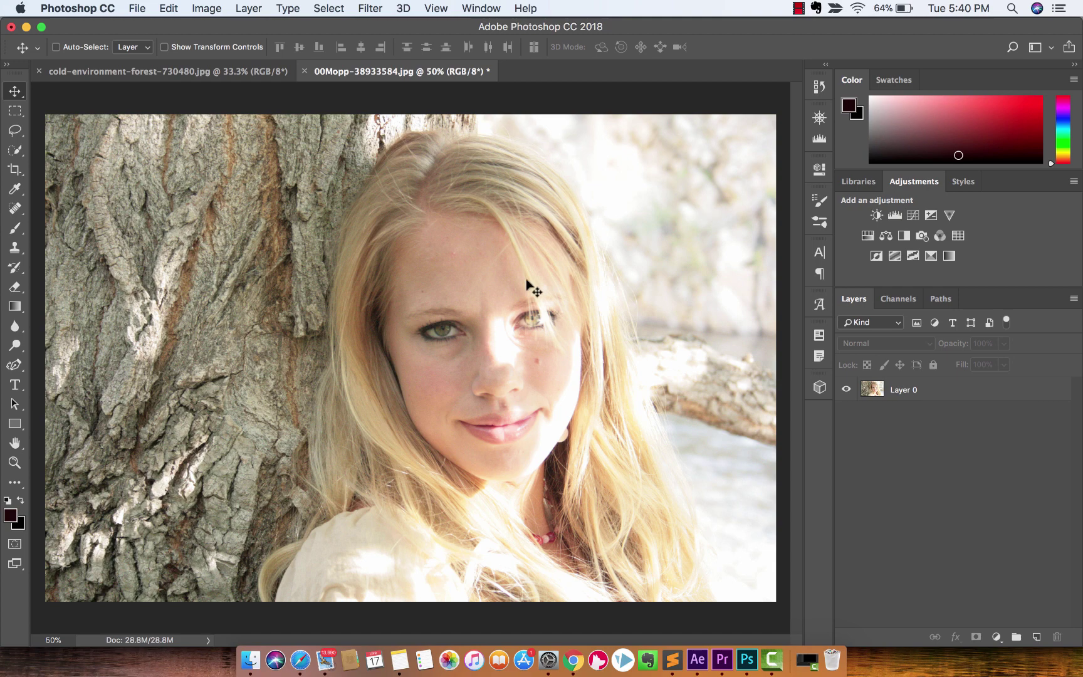
- Select Layer 0 of the overexposed portrait in the Layers panel
{"action": "left_click", "coordinate": [903, 398]}
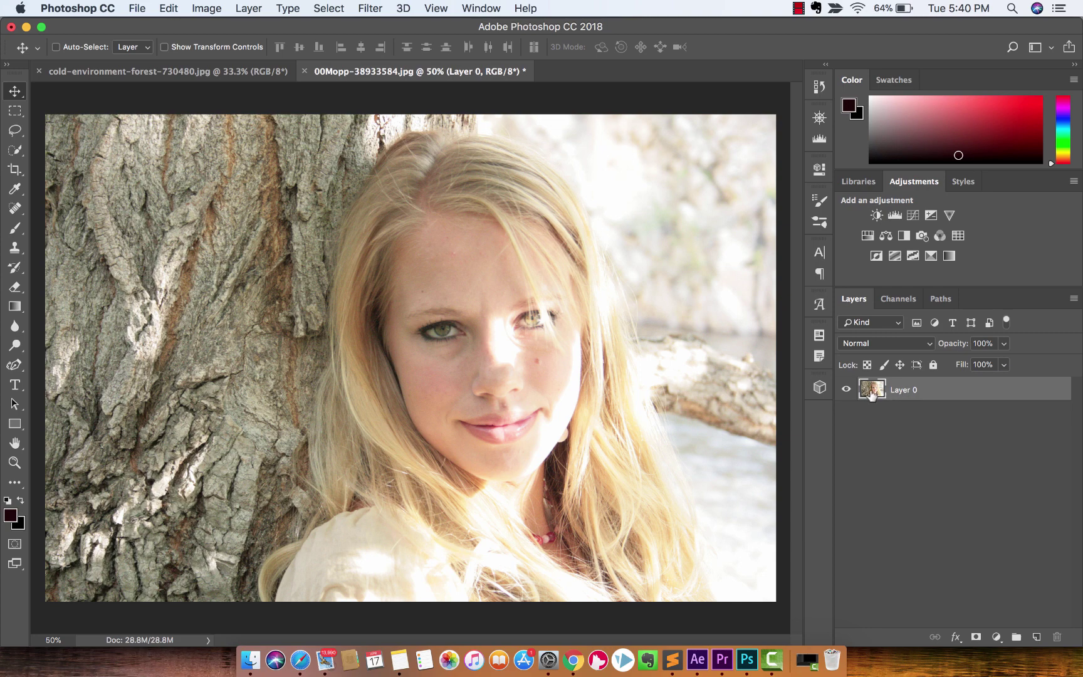
- Duplicate Layer 0 and set the Layer 0 copy's blend mode to Multiply
{"action": "left_click_drag", "start_coordinate": [872, 394], "coordinate": [1038, 636]}
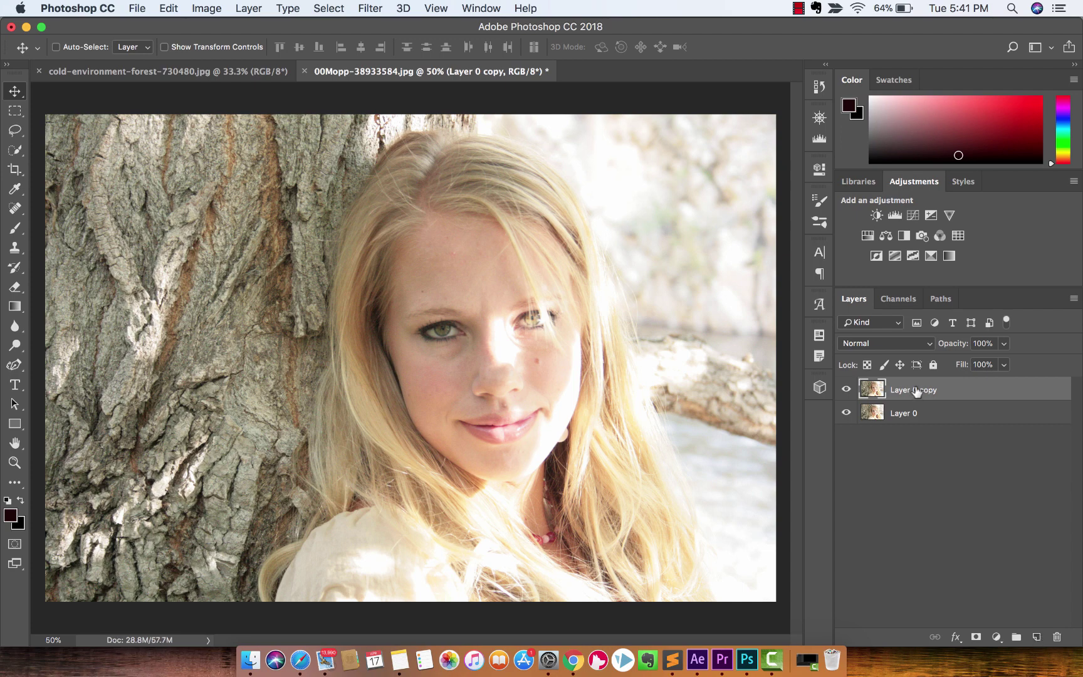
{"action": "left_click", "coordinate": [886, 343]}
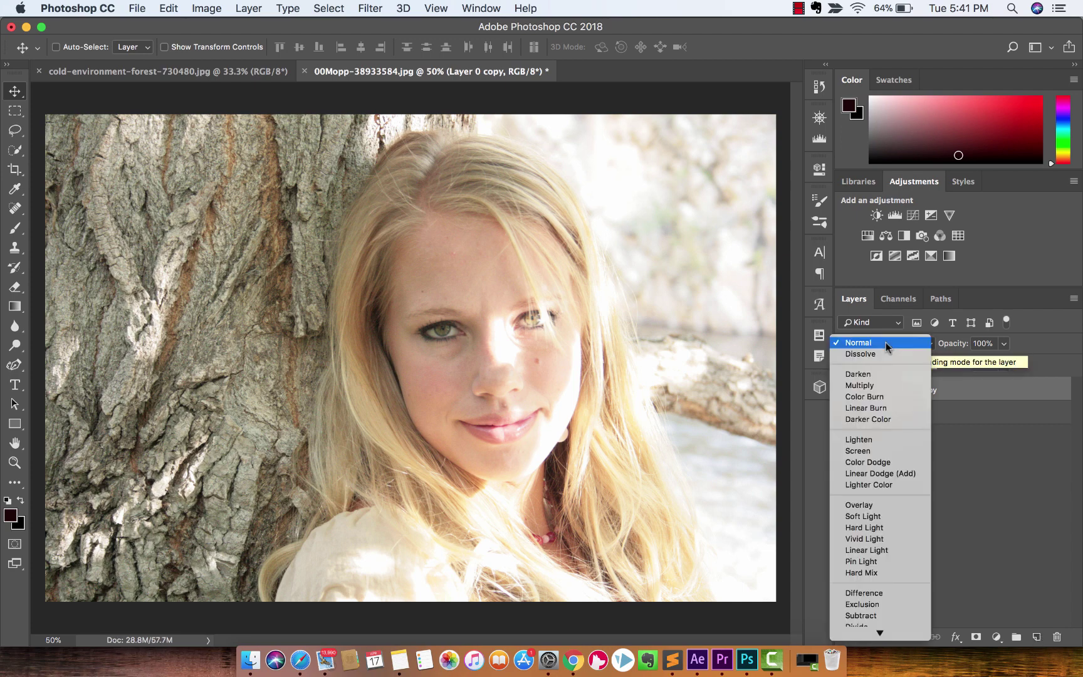
{"action": "left_click", "coordinate": [886, 384]}
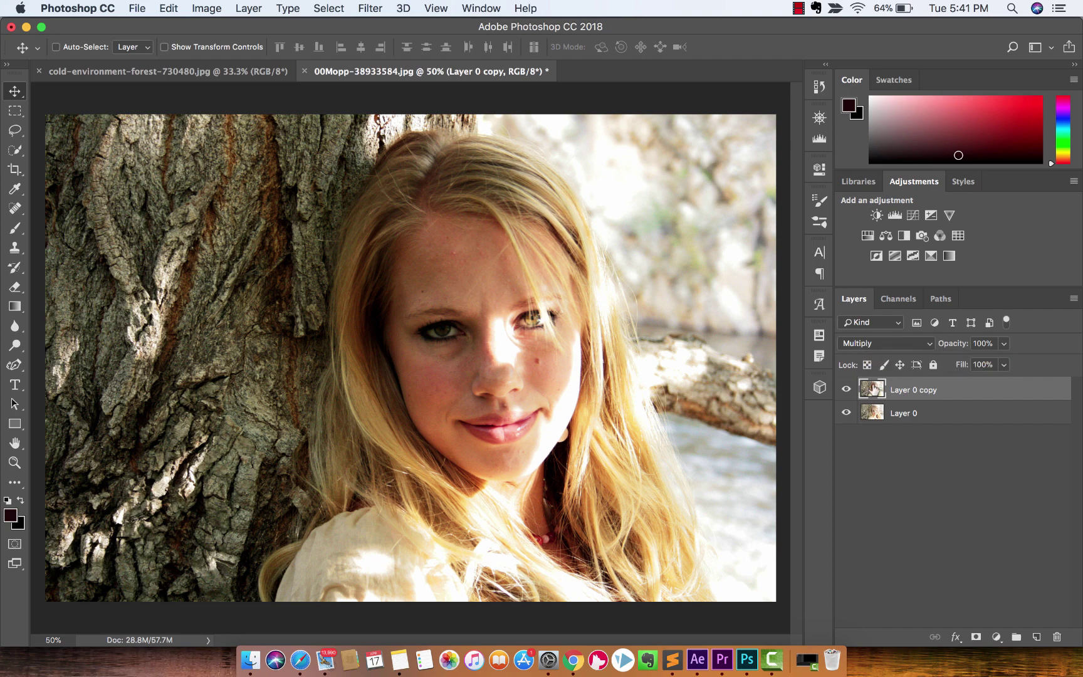
- Delete the Multiply Layer 0 copy and add a Levels adjustment layer
{"action": "left_click", "coordinate": [847, 389]}
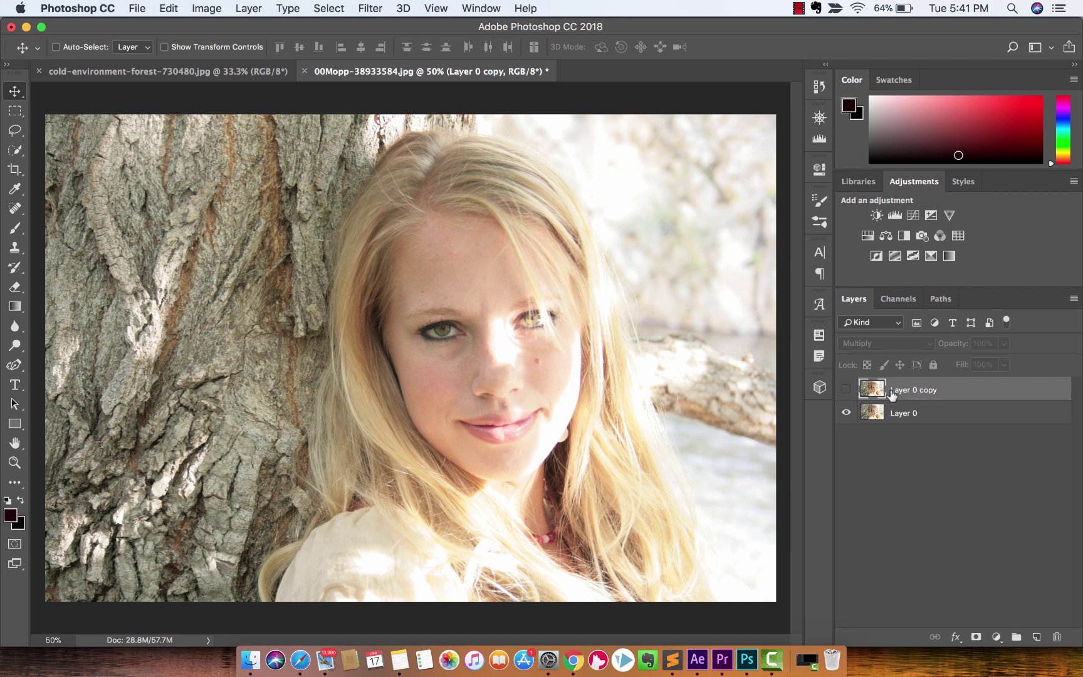
{"action": "key", "text": "BackSpace"}
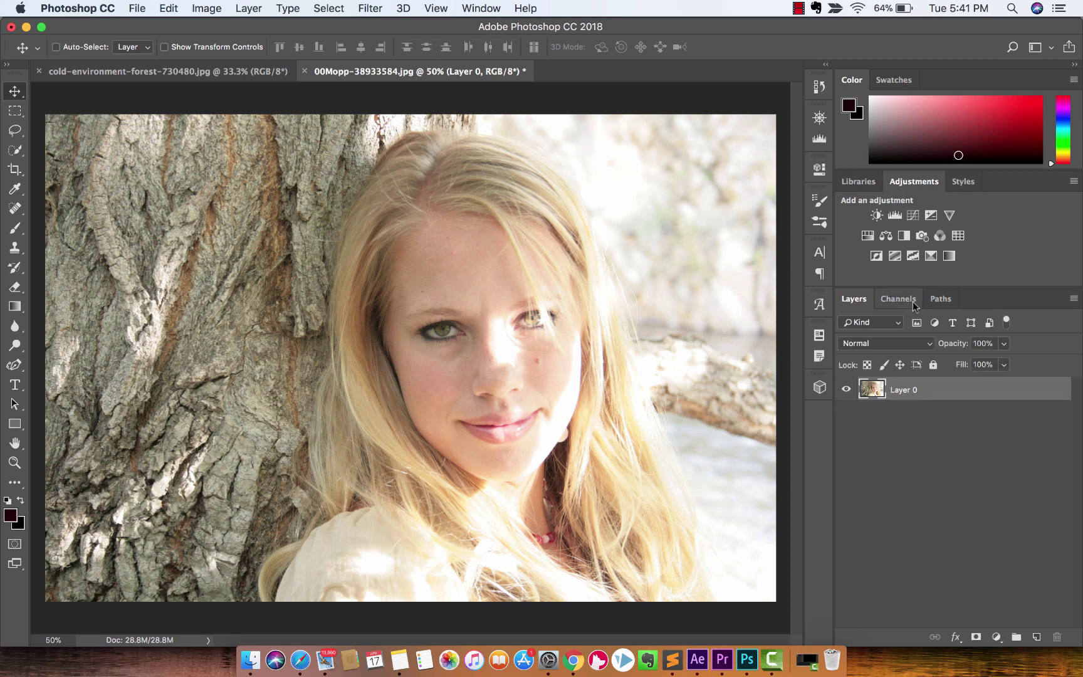
{"action": "left_click", "coordinate": [893, 216]}
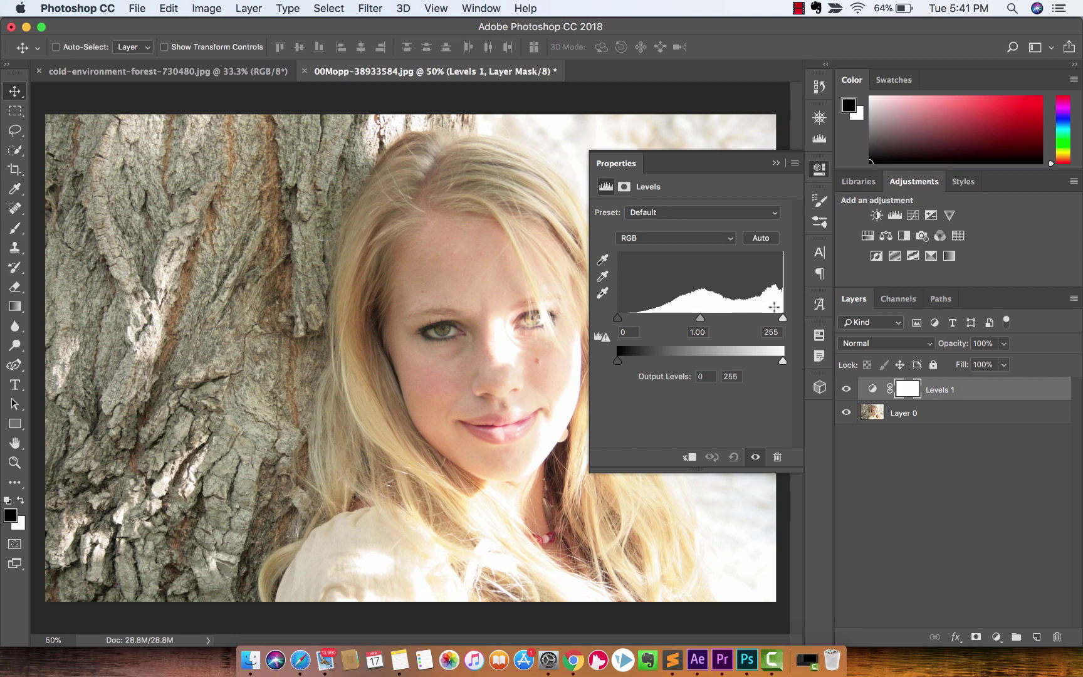
- Show the Histogram panel from the Window menu and refresh it
{"action": "left_click", "coordinate": [488, 7]}
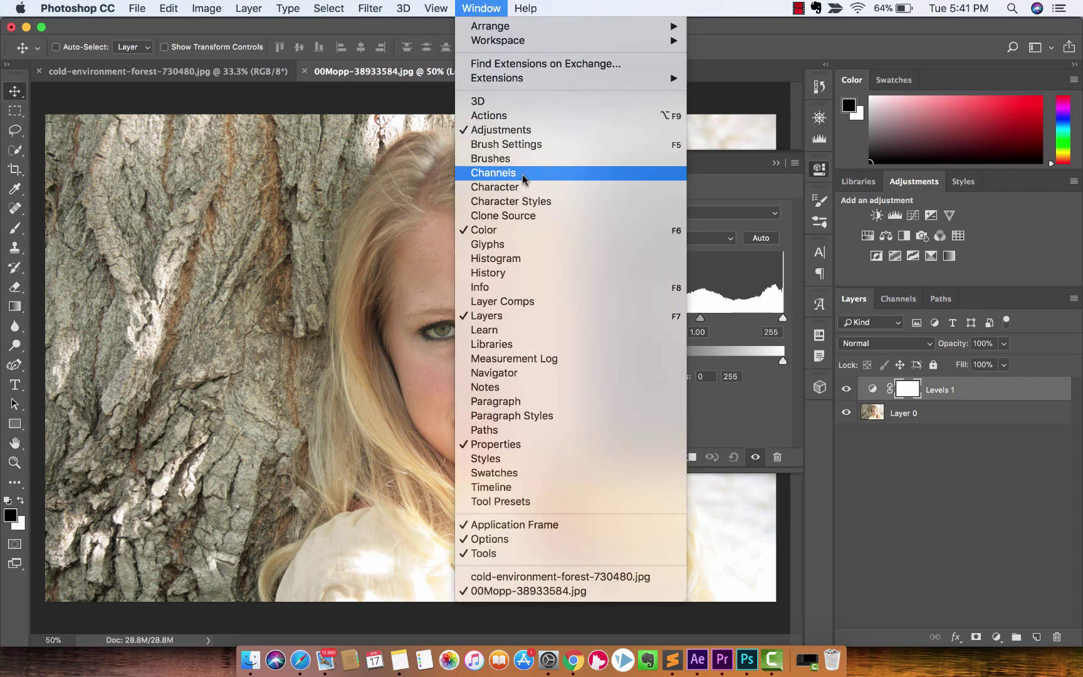
{"action": "left_click", "coordinate": [528, 256]}
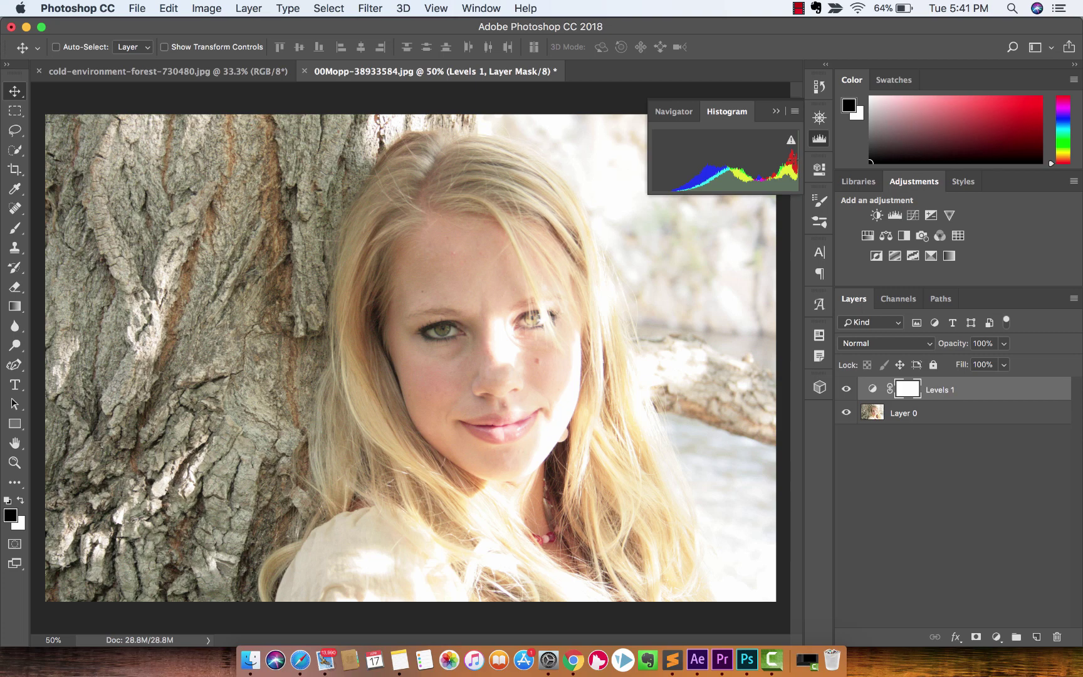
{"action": "left_click", "coordinate": [791, 140]}
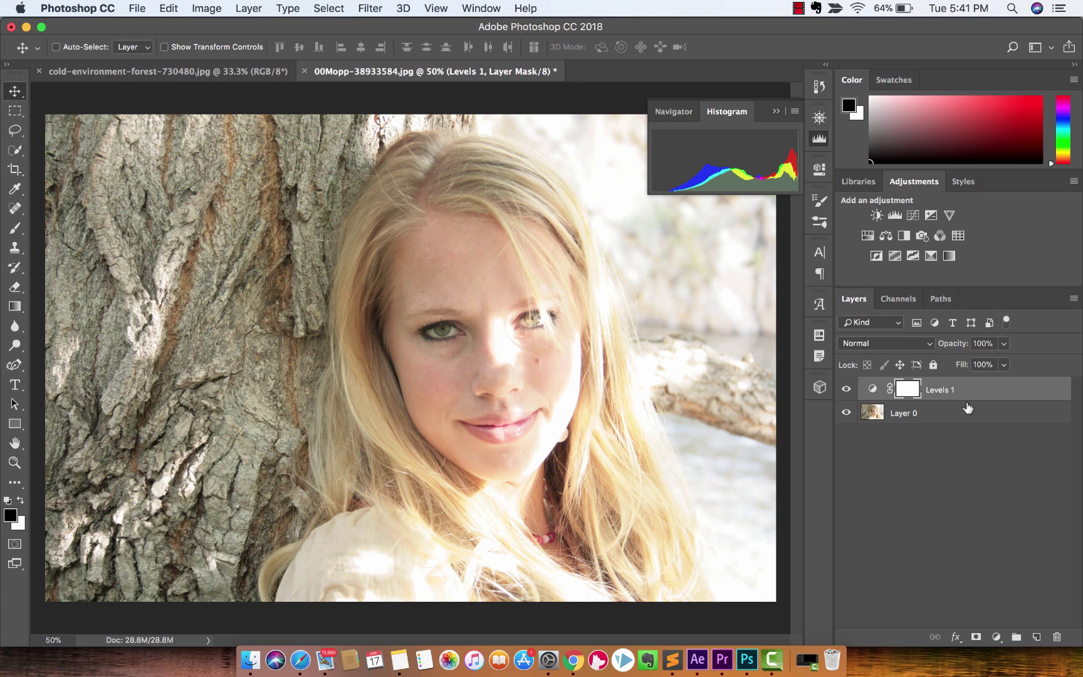
- Set Levels 1 to input levels 0 / 0.65 / 250 with output white at 206
{"action": "left_click", "coordinate": [938, 390]}
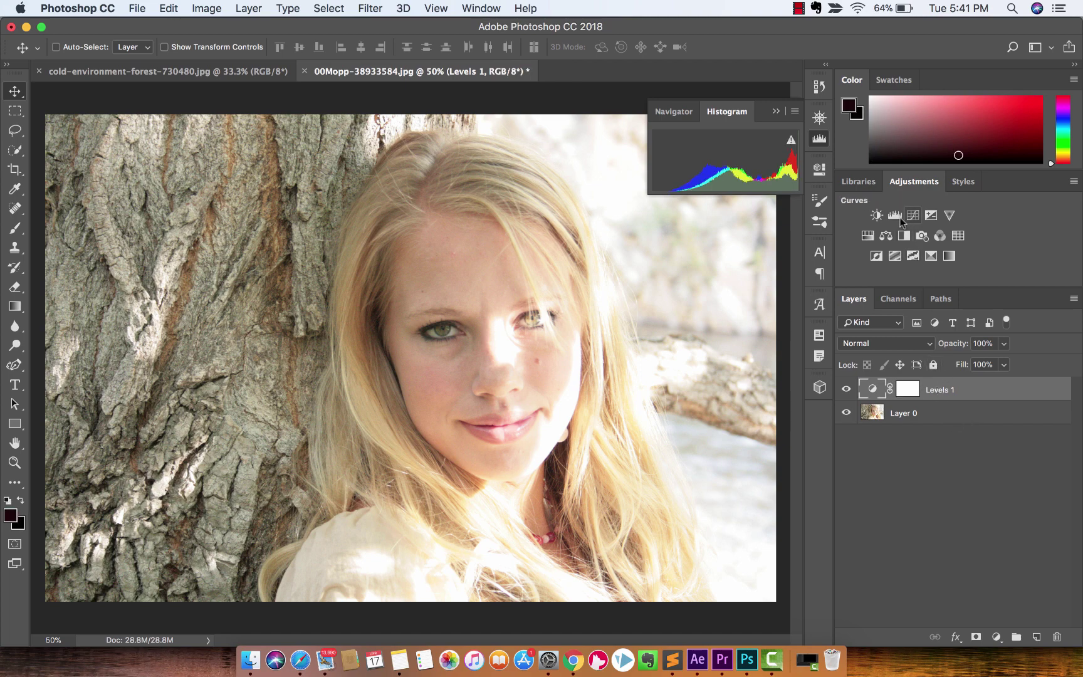
{"action": "double_click", "coordinate": [872, 390]}
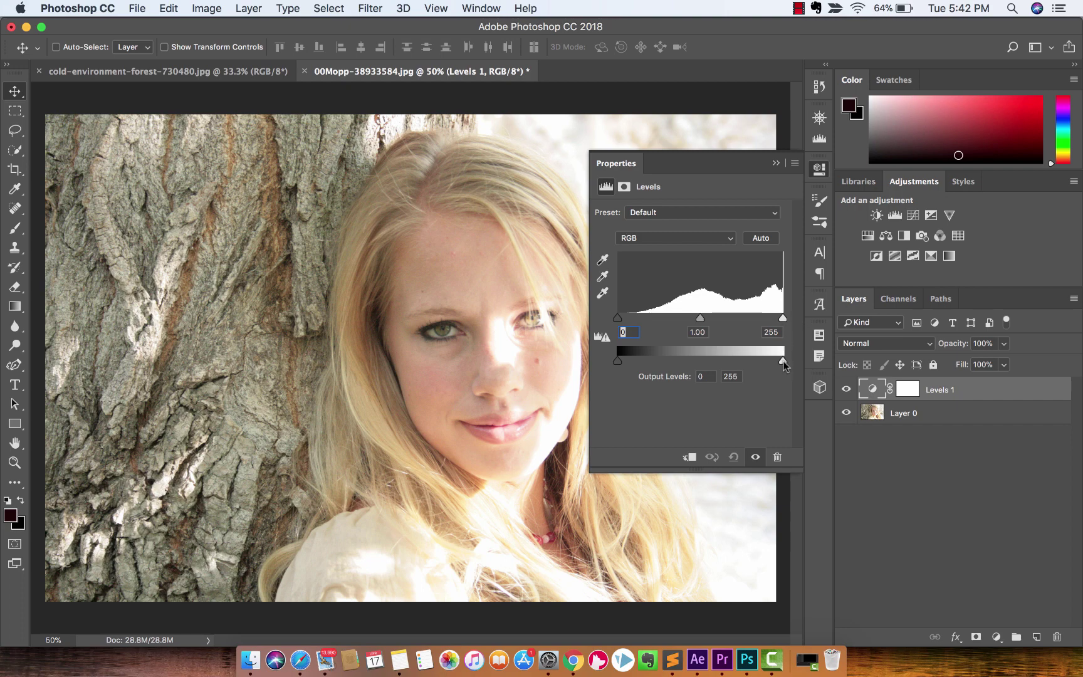
{"action": "left_click_drag", "start_coordinate": [782, 361], "coordinate": [764, 362]}
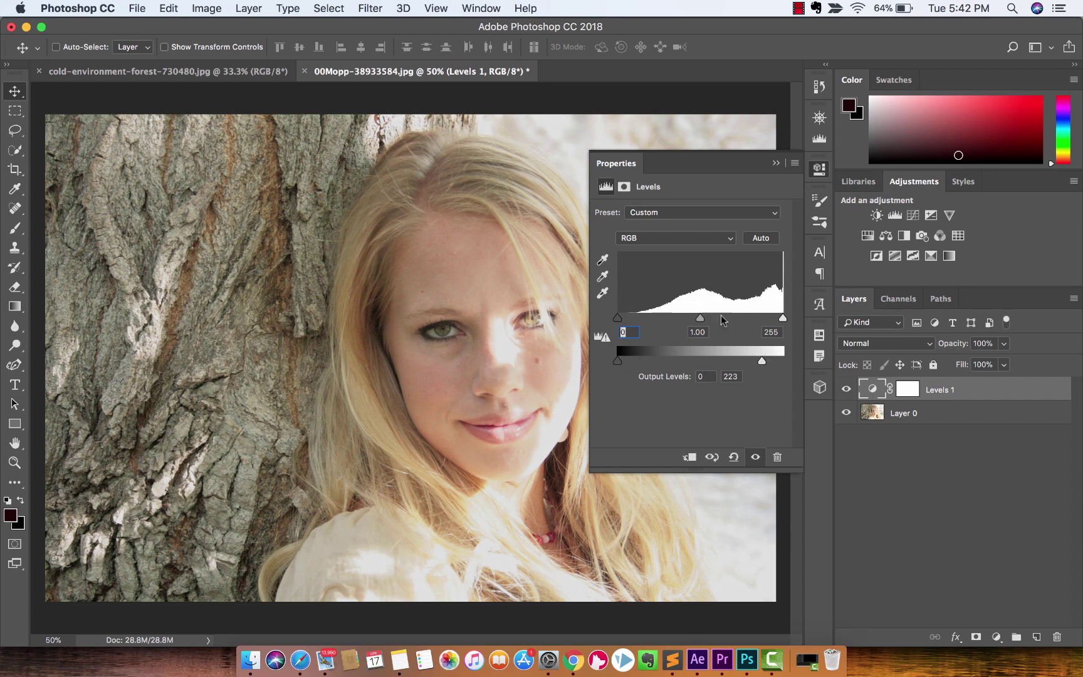
{"action": "left_click_drag", "start_coordinate": [702, 323], "coordinate": [781, 322]}
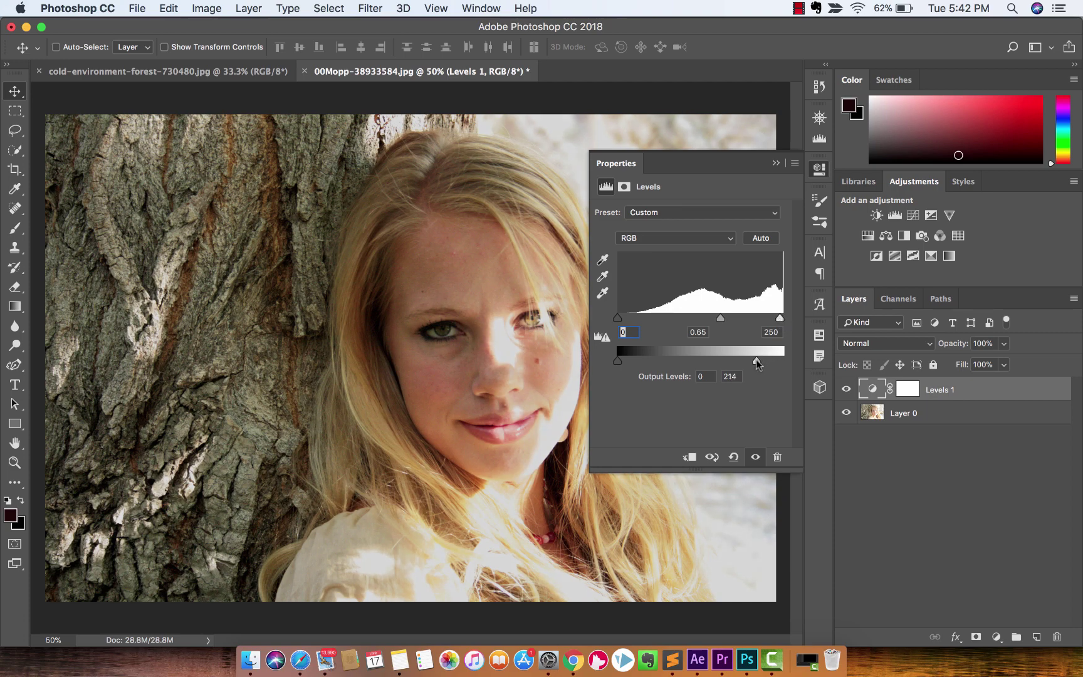
{"action": "left_click_drag", "start_coordinate": [754, 360], "coordinate": [751, 360]}
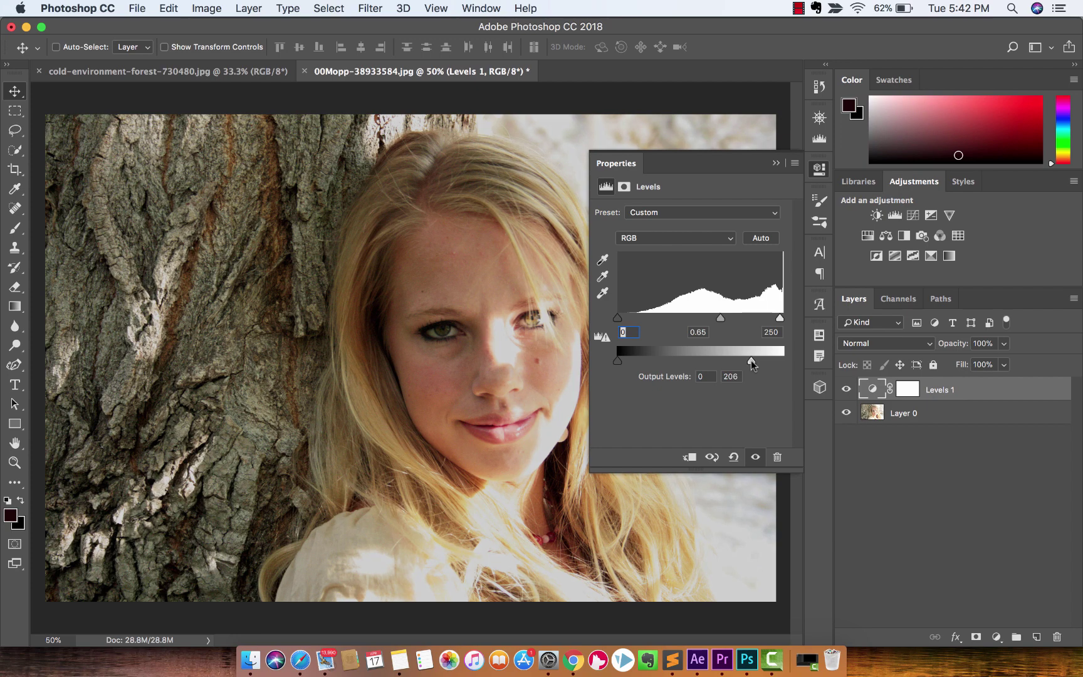
- Collapse Properties and toggle Levels 1 off and on to compare with the original
{"action": "left_click", "coordinate": [899, 462]}
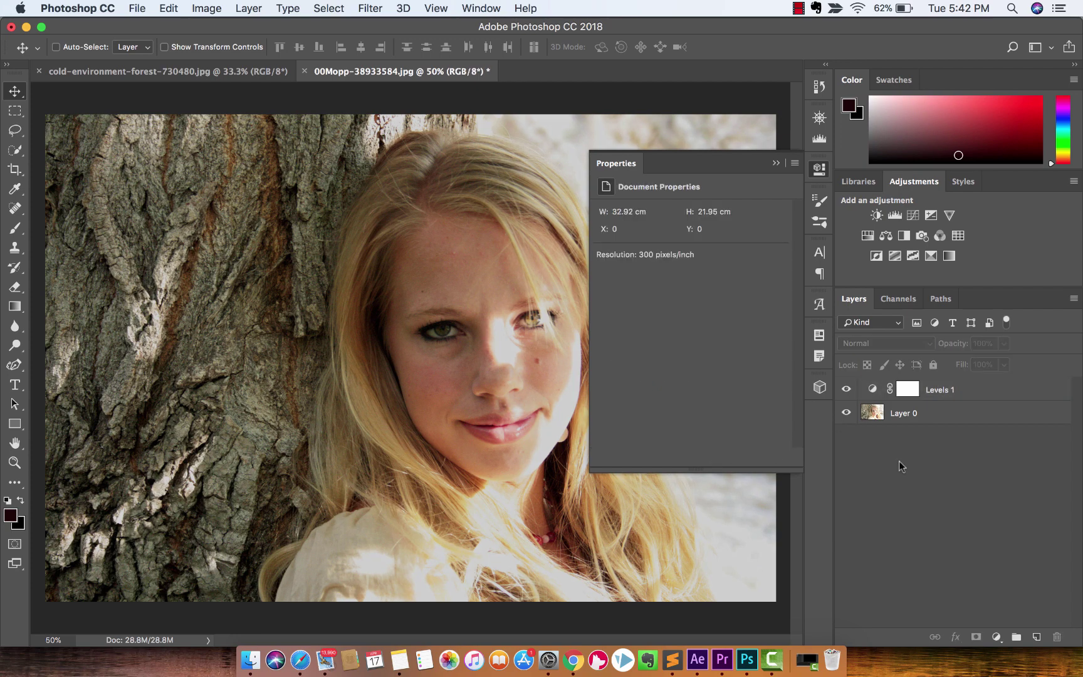
{"action": "left_click", "coordinate": [775, 165]}
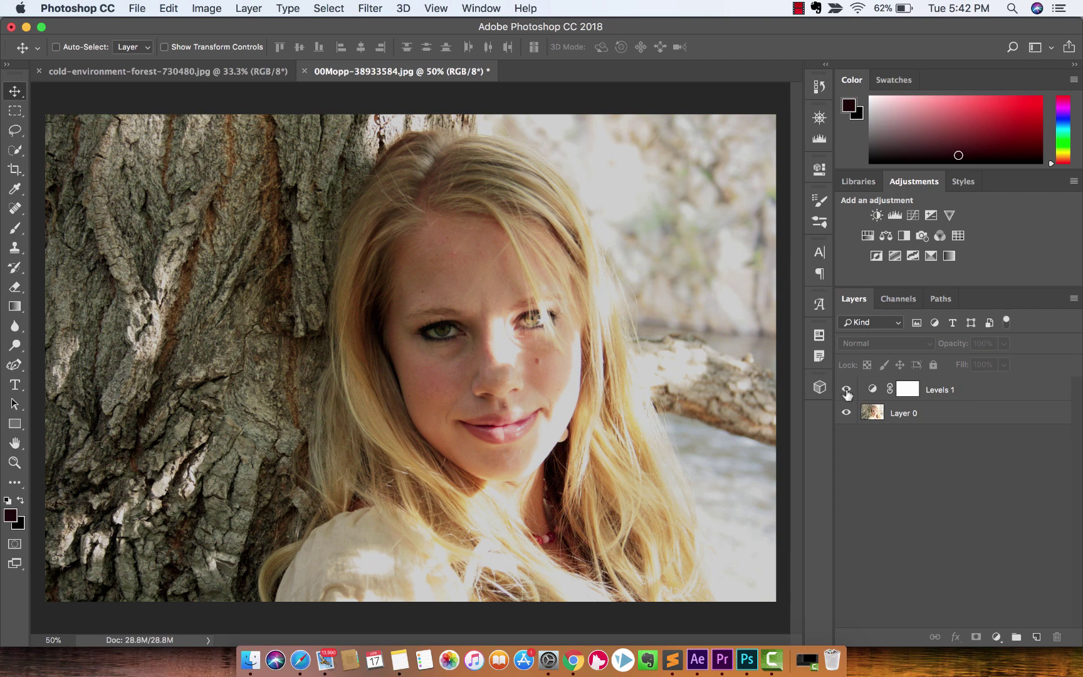
{"action": "left_click", "coordinate": [846, 390]}
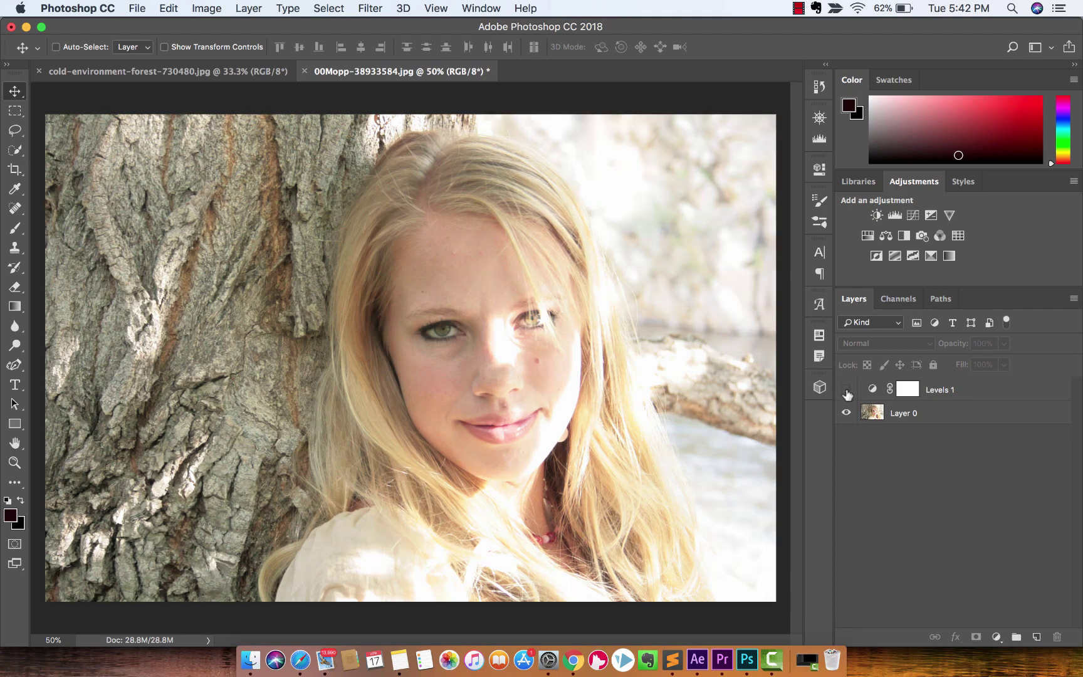
{"action": "left_click", "coordinate": [846, 390]}
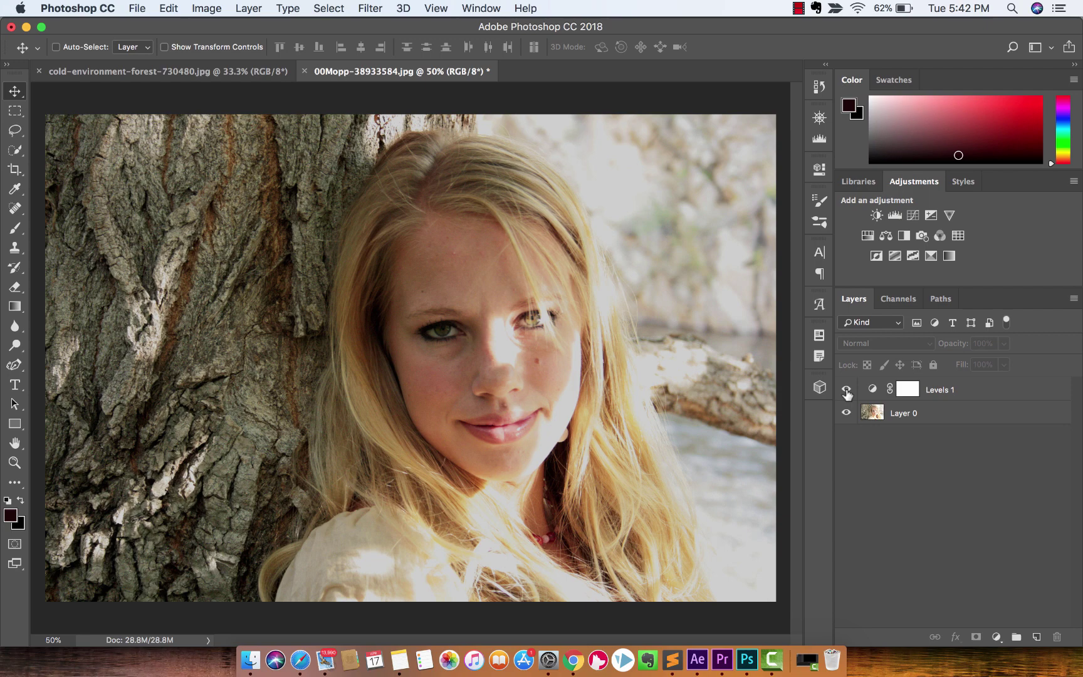
- Add a Brightness/Contrast layer with brightness -15 and contrast 5
{"action": "left_click", "coordinate": [877, 215]}
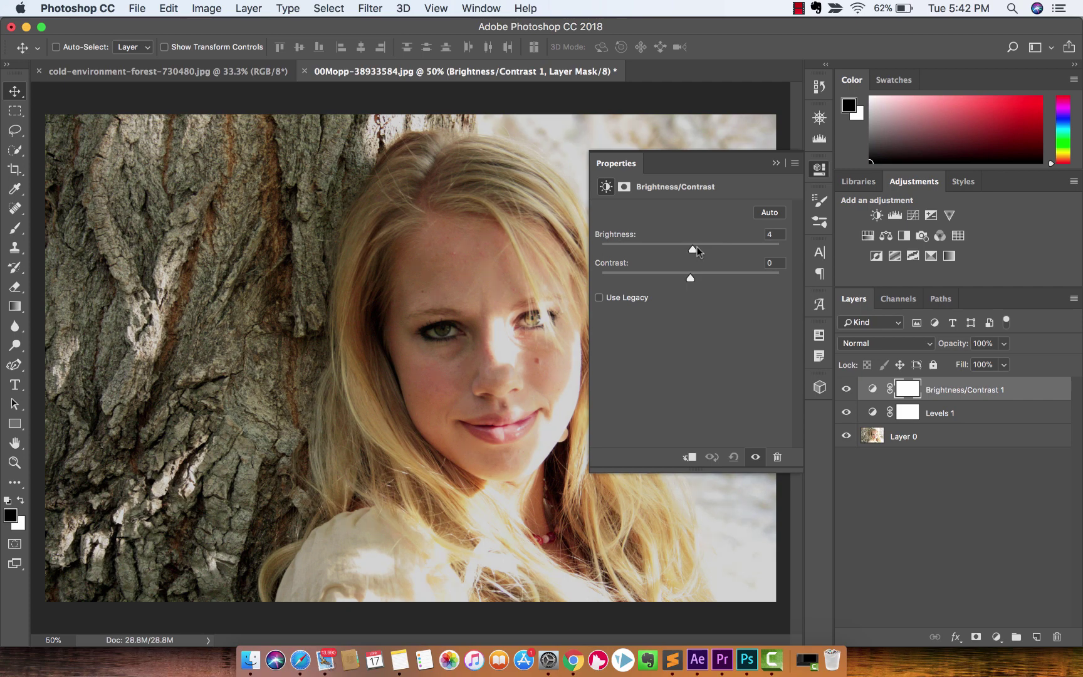
{"action": "mouse_move", "coordinate": [691, 249]}
{"action": "left_mouse_down"}
{"action": "mouse_move", "coordinate": [714, 251]}
{"action": "mouse_move", "coordinate": [680, 253]}
{"action": "left_mouse_up"}
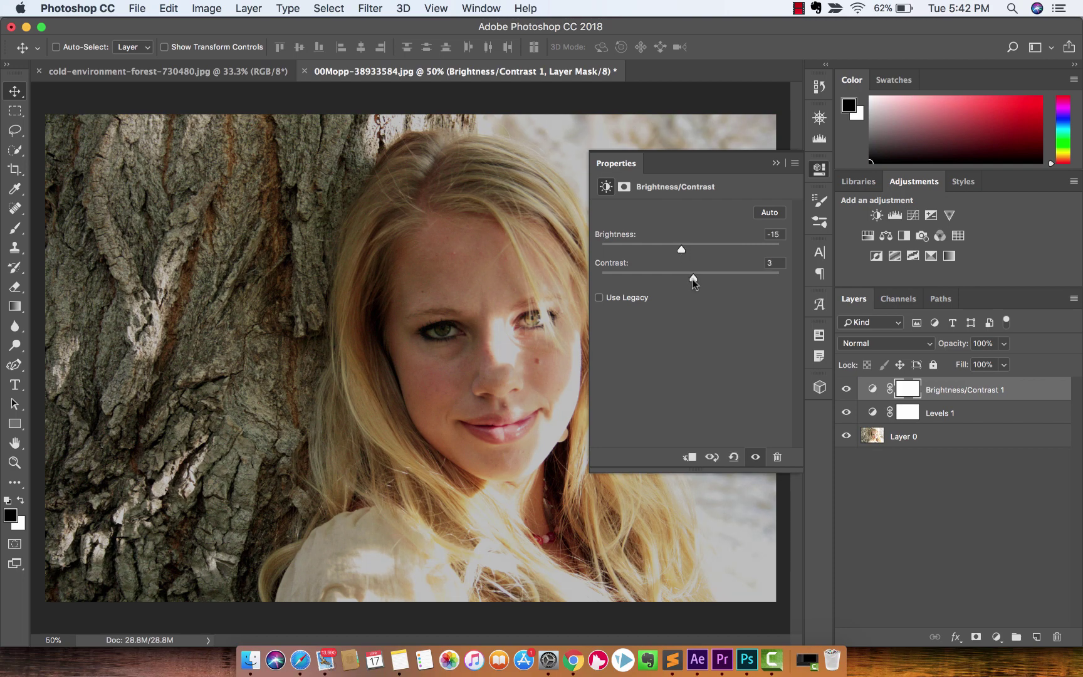
{"action": "left_click_drag", "start_coordinate": [692, 280], "coordinate": [695, 280]}
{"action": "left_click", "coordinate": [775, 163]}
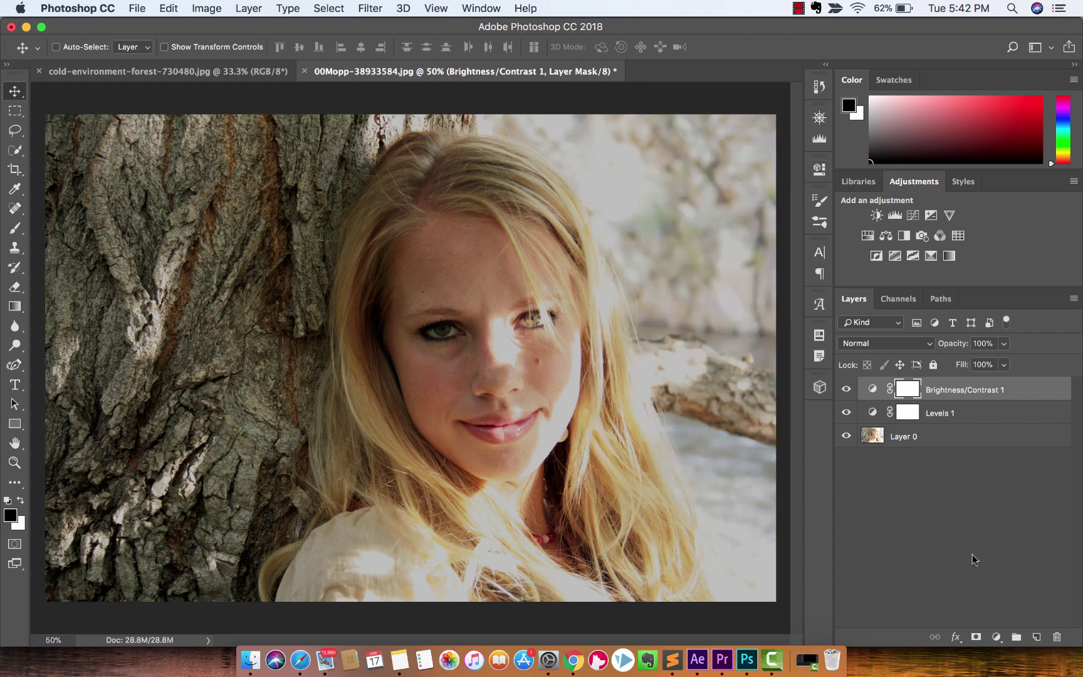
- Toggle Brightness/Contrast 1 and Levels 1 visibility to compare against the original
{"action": "left_click", "coordinate": [972, 554]}
{"action": "left_click", "coordinate": [846, 390]}
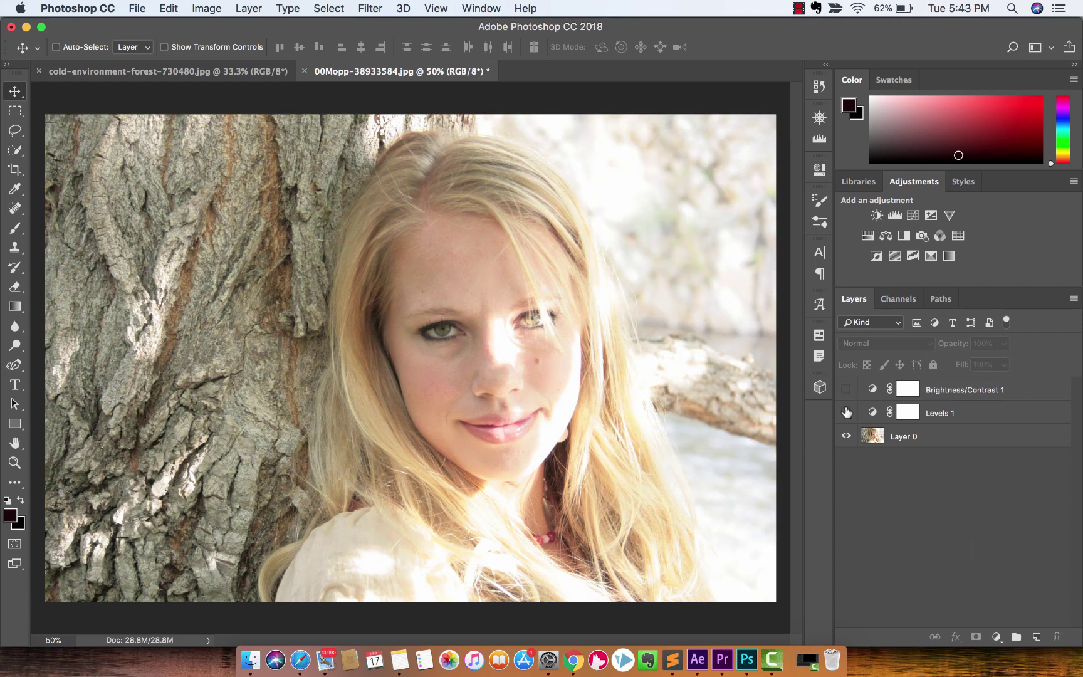
{"action": "left_click", "coordinate": [846, 413]}
{"action": "left_click", "coordinate": [846, 413]}
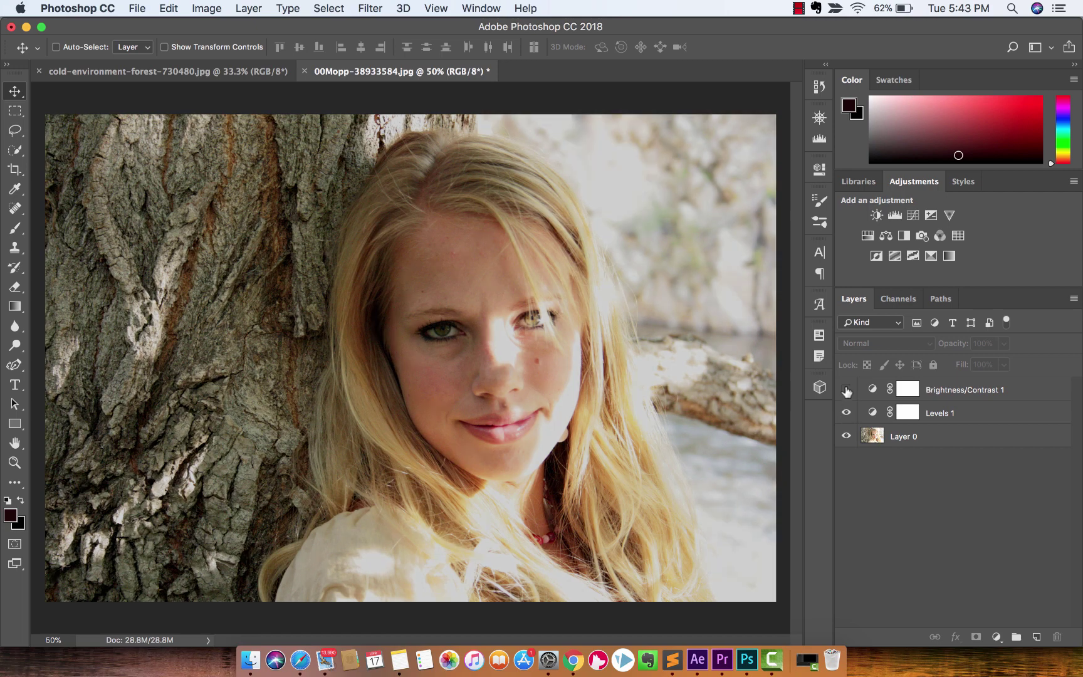
{"action": "left_click", "coordinate": [846, 390]}
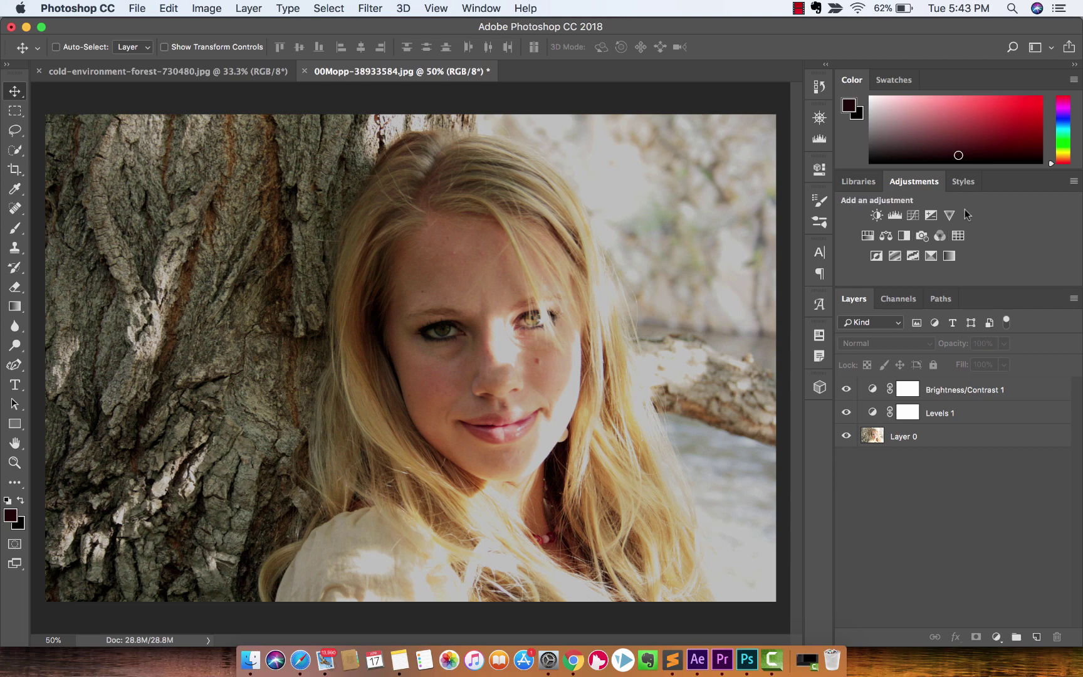
- Add a Vibrance layer with vibrance +5 and saturation 0, then hide it
{"action": "left_click", "coordinate": [949, 216]}
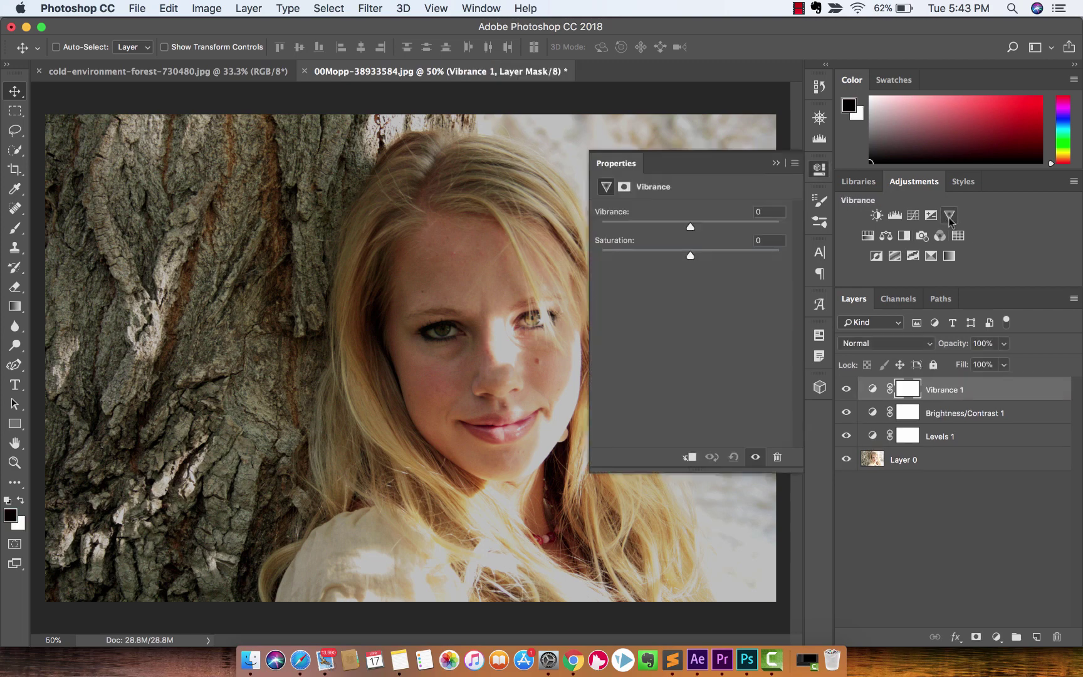
{"action": "left_click_drag", "start_coordinate": [691, 227], "coordinate": [690, 255]}
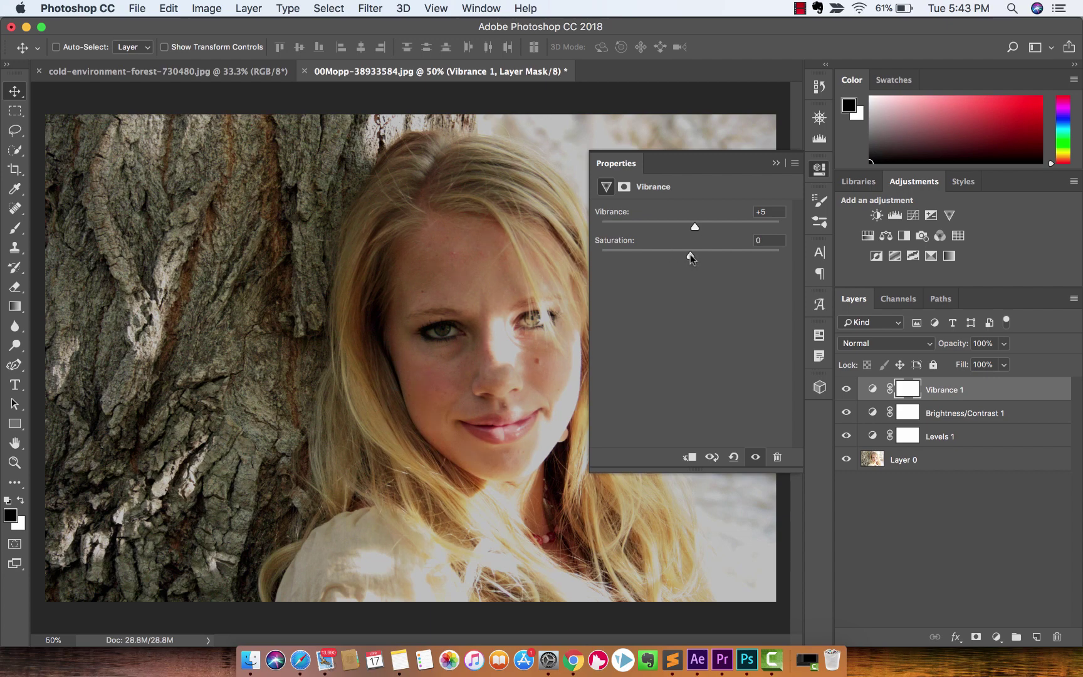
{"action": "left_click", "coordinate": [776, 164]}
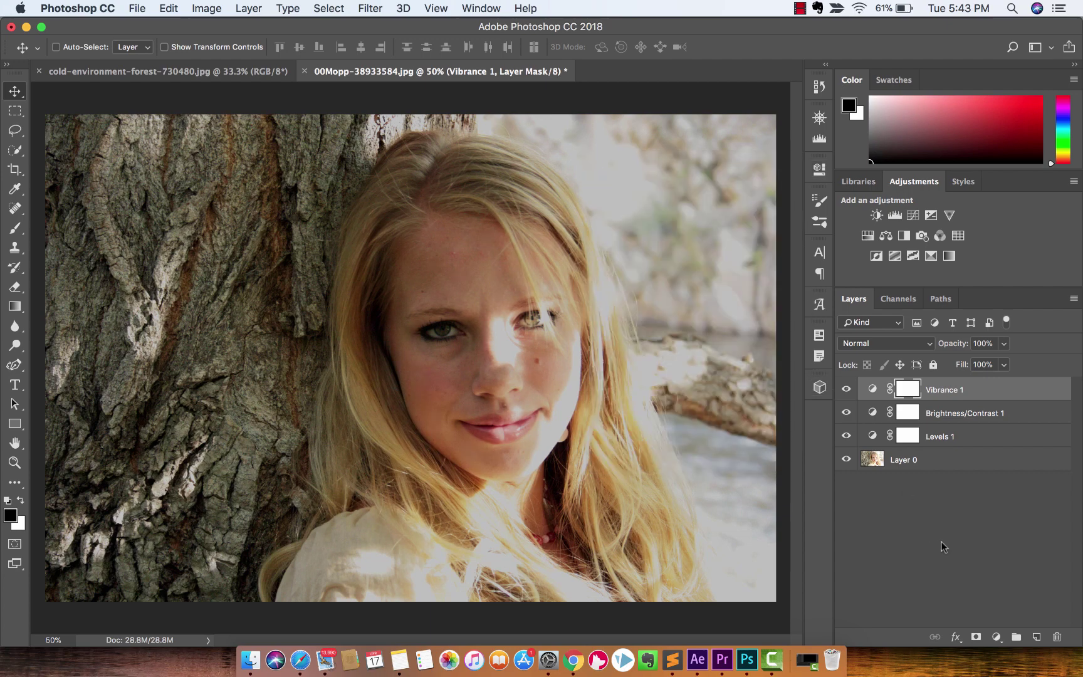
{"action": "left_click", "coordinate": [846, 389]}
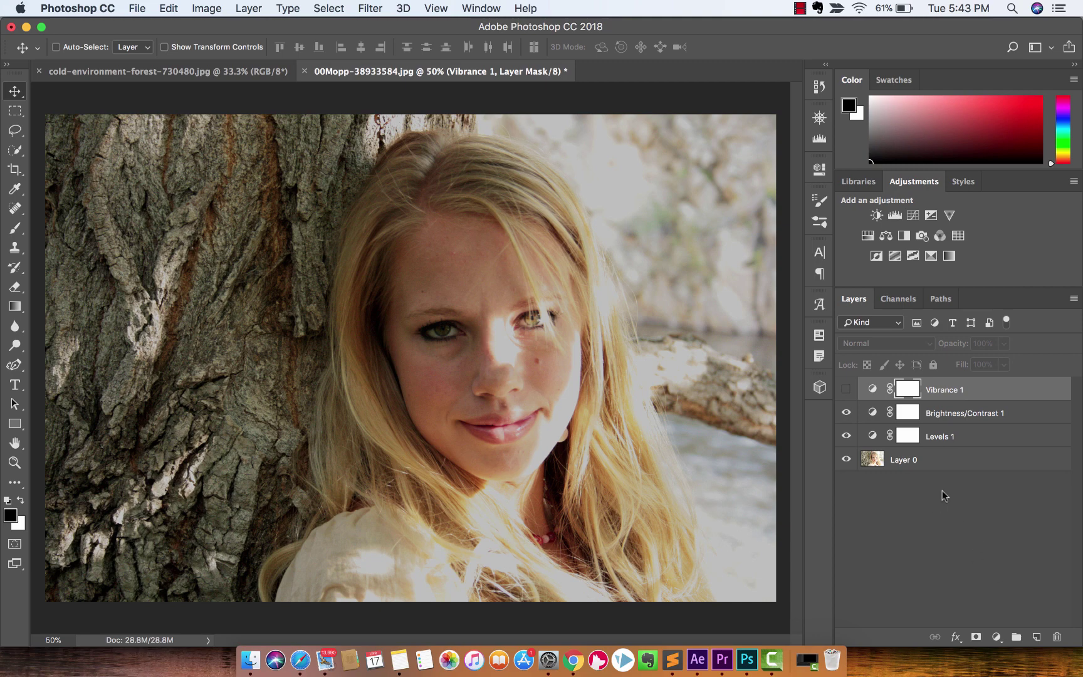
- Duplicate Layer 0 again and blend the new copy with Multiply
{"action": "left_click", "coordinate": [935, 460]}
{"action": "left_click_drag", "start_coordinate": [906, 462], "coordinate": [1037, 636]}
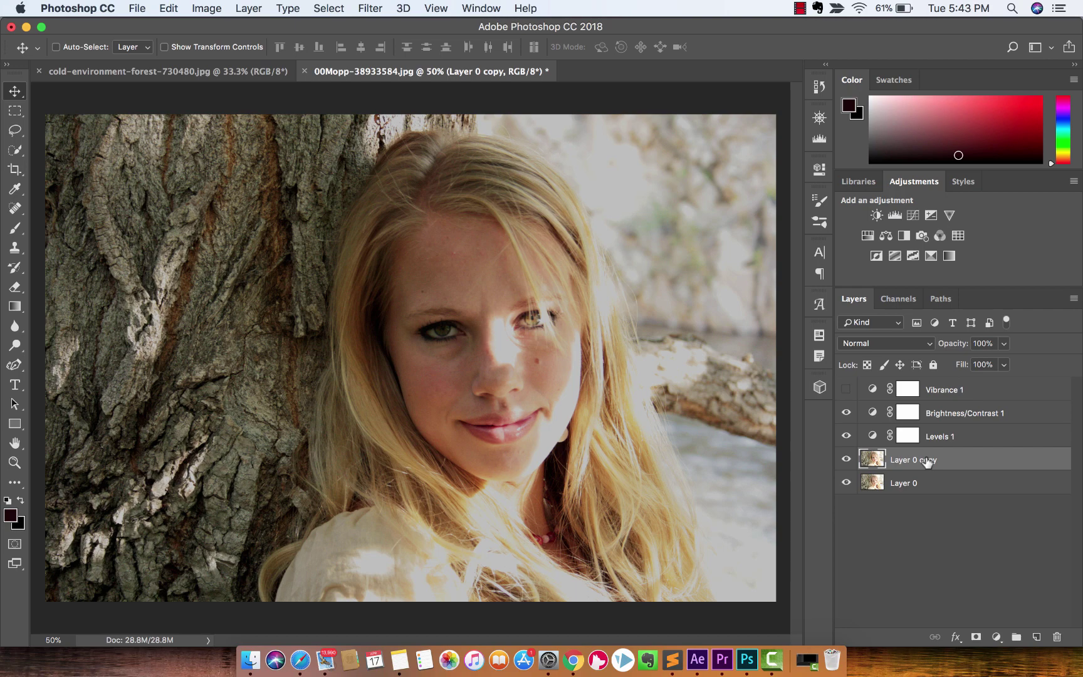
{"action": "left_click", "coordinate": [881, 344]}
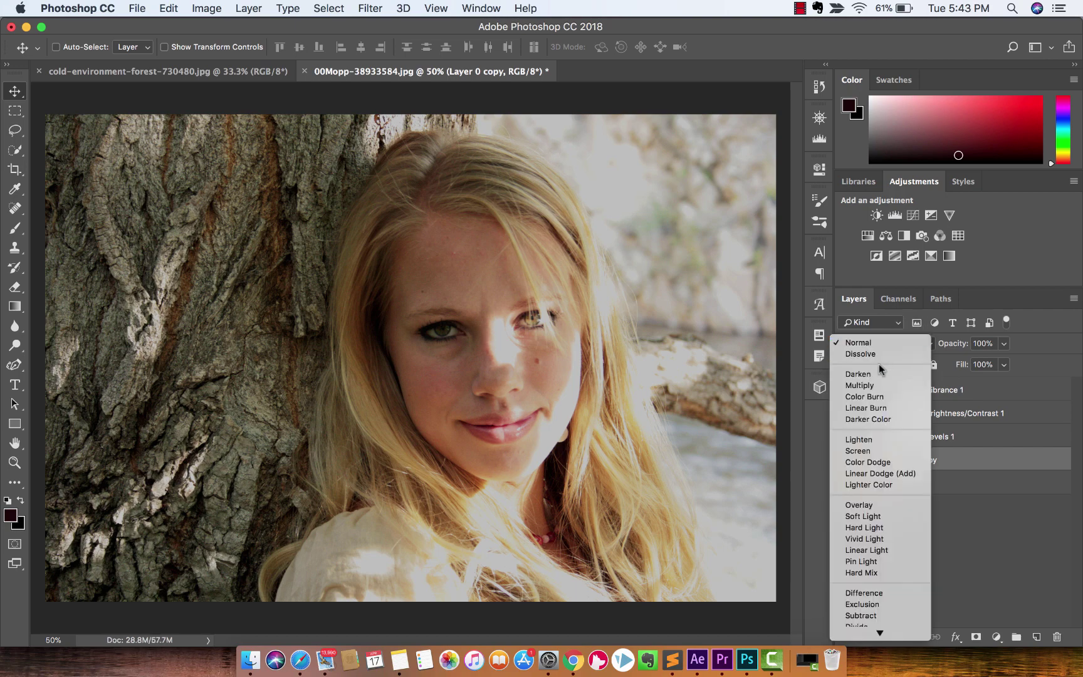
{"action": "left_click", "coordinate": [874, 385]}
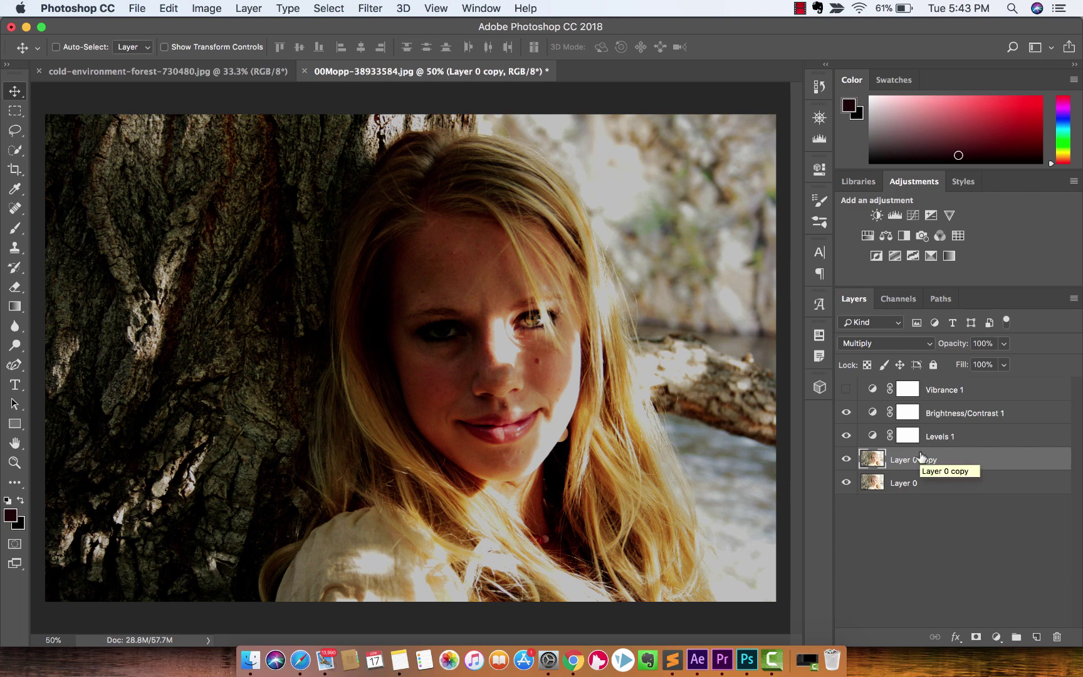
- Toggle Brightness/Contrast 1 and Levels 1 to compare, leaving both hidden
{"action": "left_click", "coordinate": [846, 413]}
{"action": "left_click", "coordinate": [847, 437]}
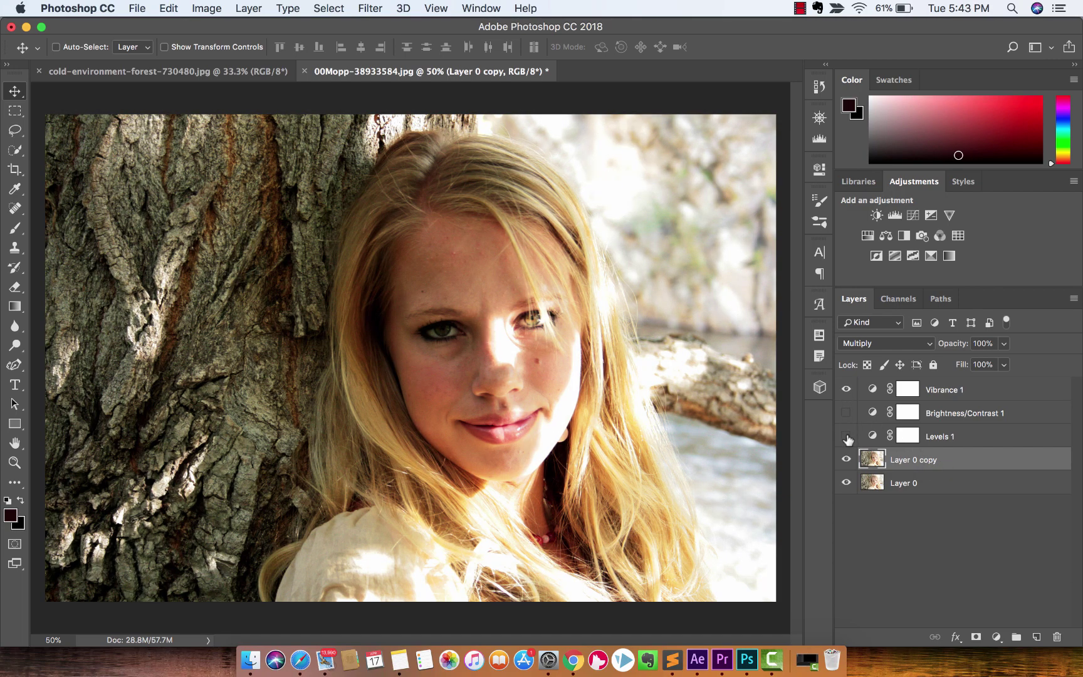
{"action": "left_click", "coordinate": [847, 438]}
{"action": "left_click", "coordinate": [846, 414]}
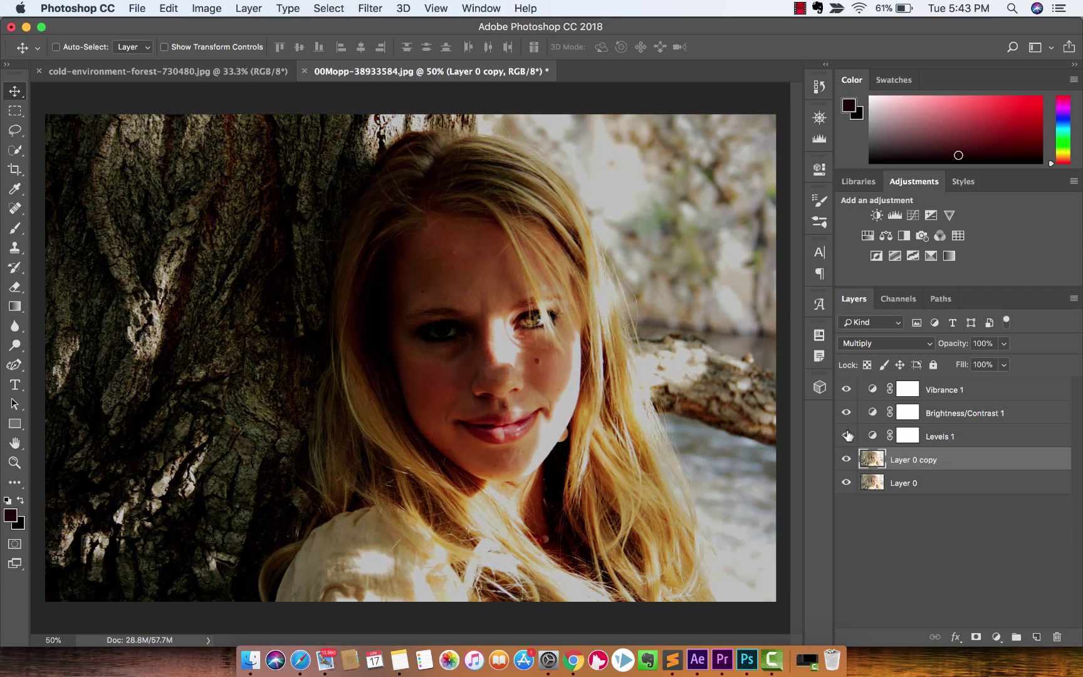
{"action": "left_click", "coordinate": [847, 414]}
{"action": "left_click", "coordinate": [847, 437]}
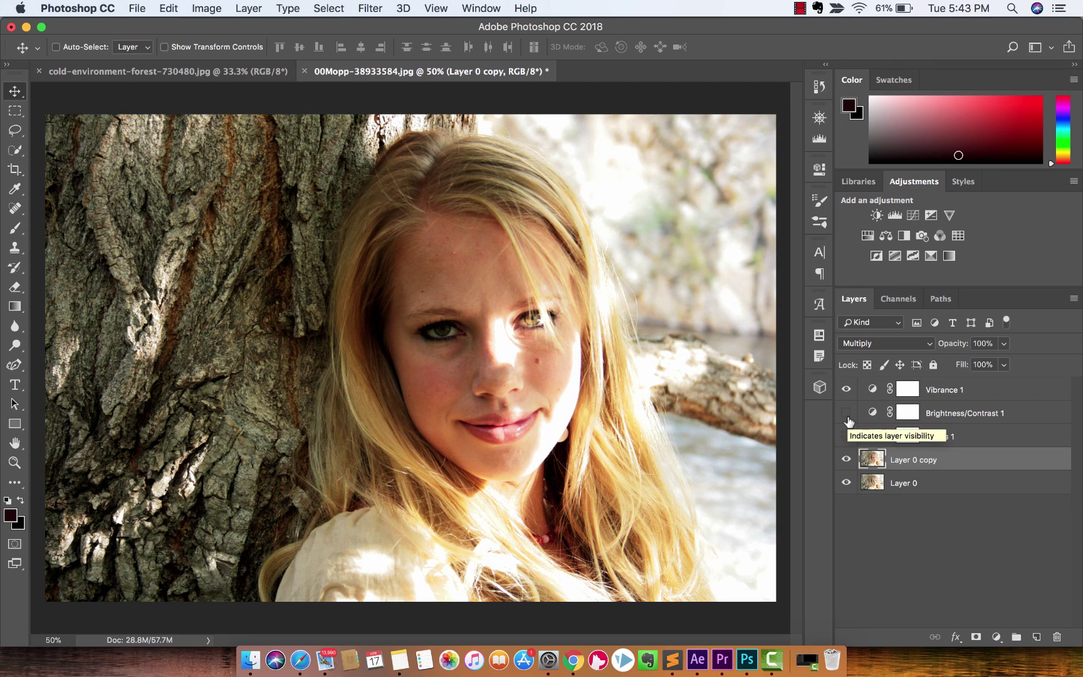